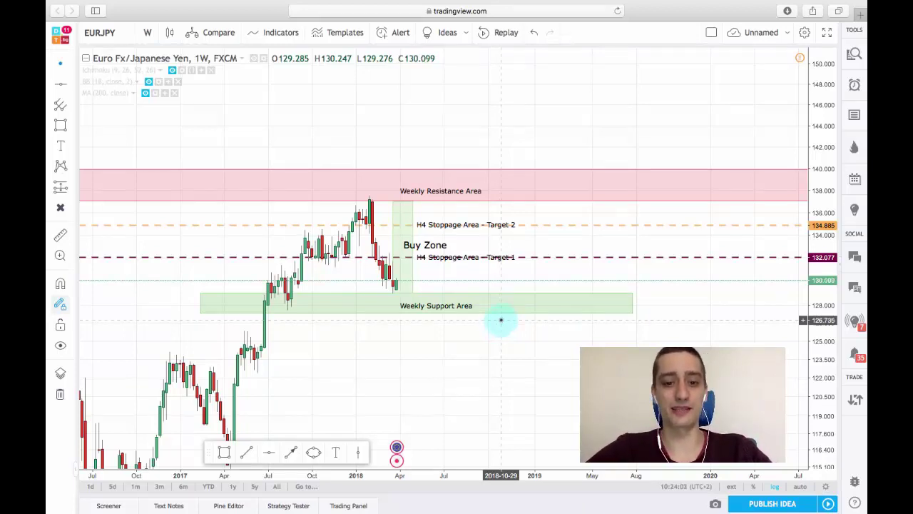
Examine the weekly EURJPY chart, including the price candles between the Weekly Support Area and Weekly Resistance Area.
scroll(495, 329, up, 2)
drag(487, 344, 517, 342)
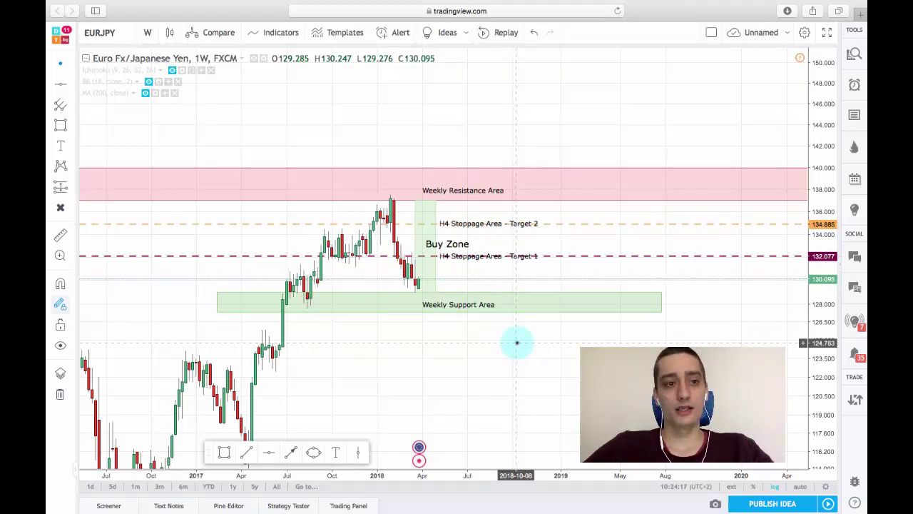
drag(516, 342, 550, 332)
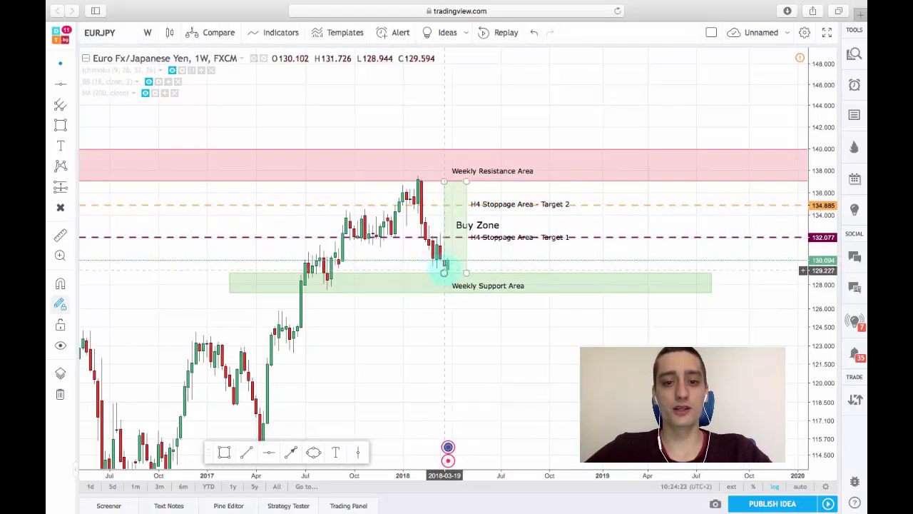
click(438, 274)
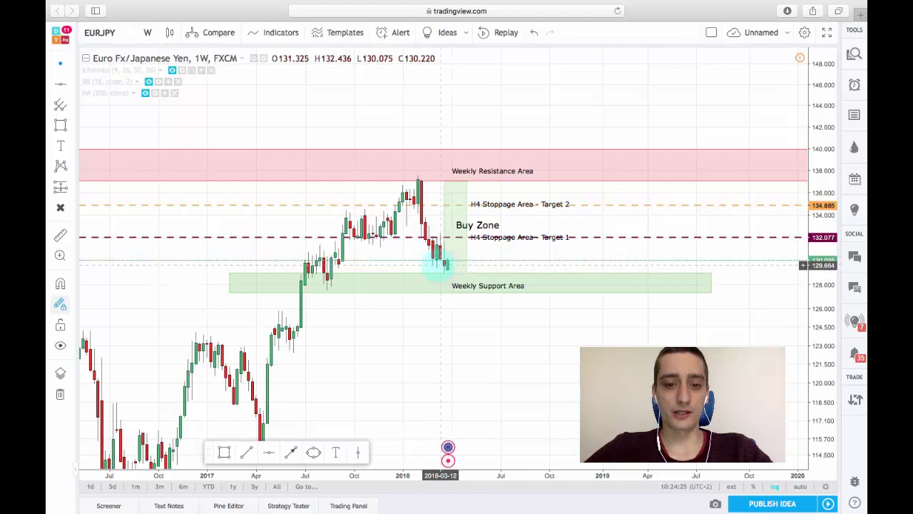
scroll(312, 273, down, 2)
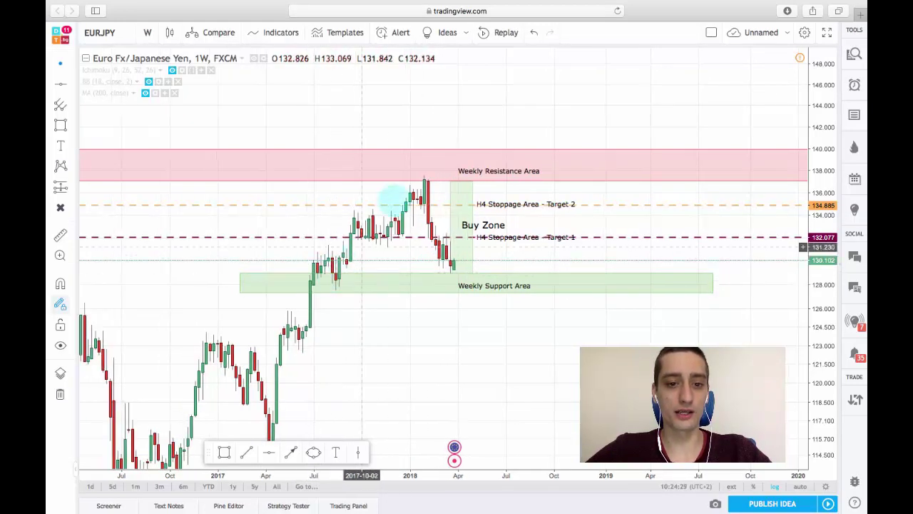
scroll(416, 181, down, 1)
click(332, 275)
click(398, 184)
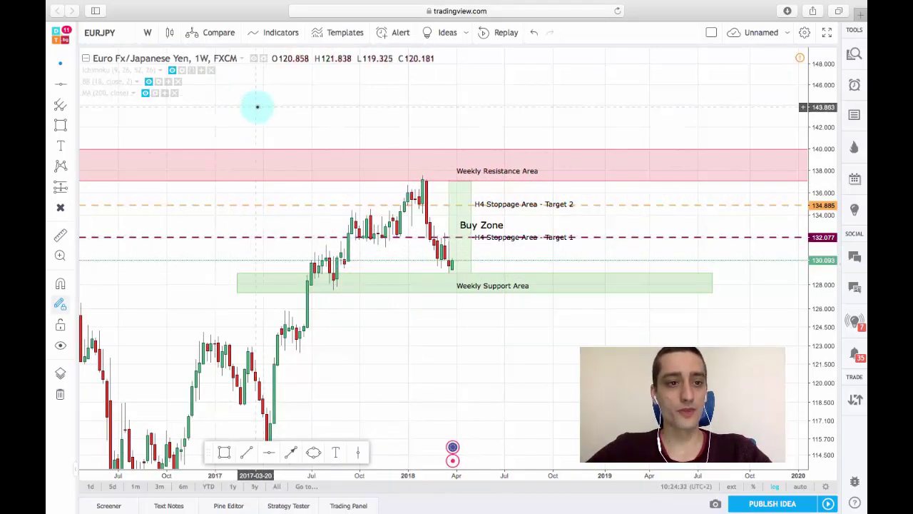
scroll(228, 106, right, 5)
scroll(210, 102, left, 3)
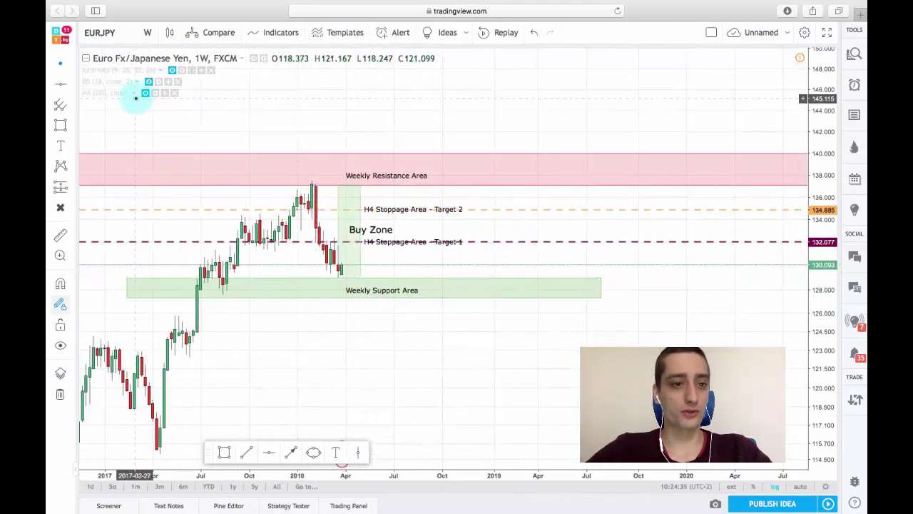
scroll(146, 92, left, 1)
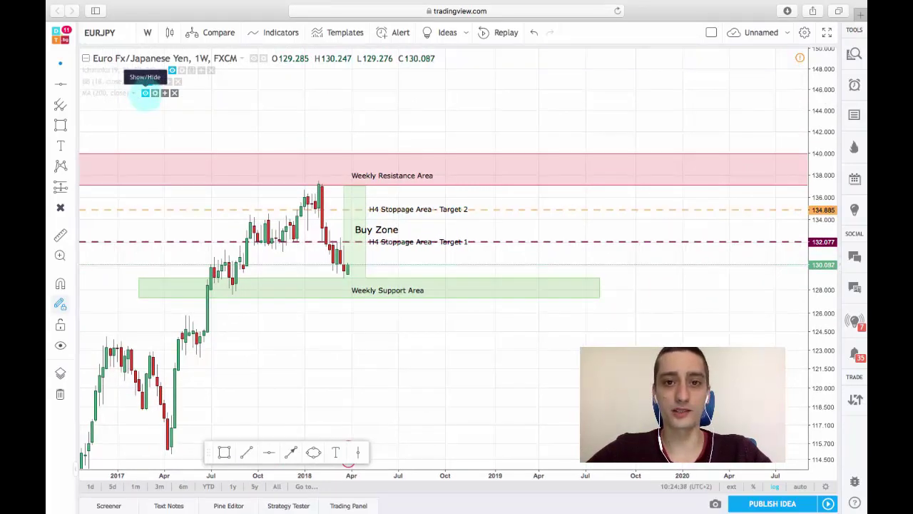
Show the MA (200, close) indicator to compare it with recent weekly candles, and hide it again.
click(146, 93)
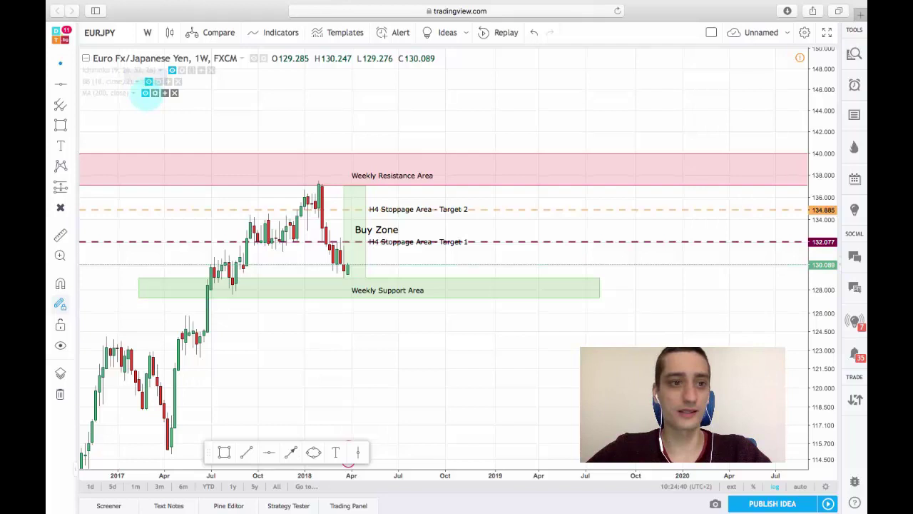
drag(413, 309, 403, 340)
scroll(413, 340, left, 3)
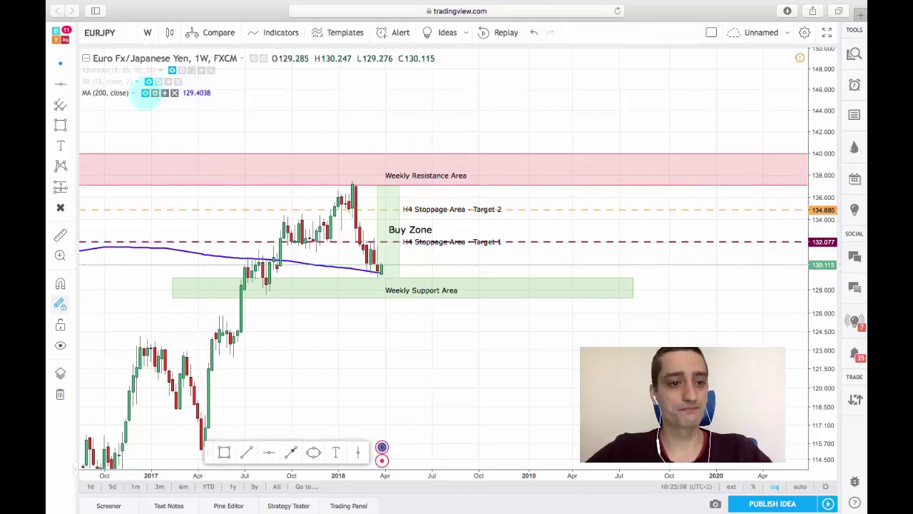
click(146, 93)
Switch the EURJPY chart to the 4-hour timeframe and rescale it to fit the Buy Zone and both target labels.
click(147, 32)
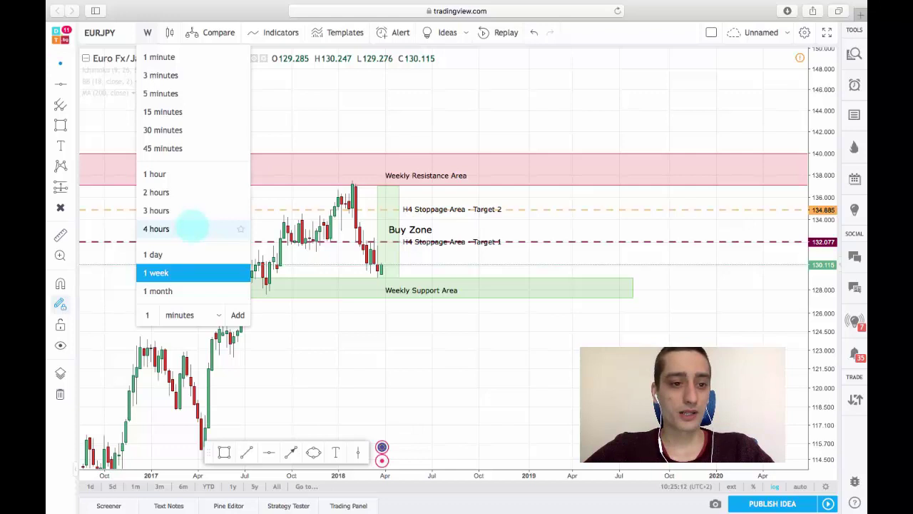
click(192, 228)
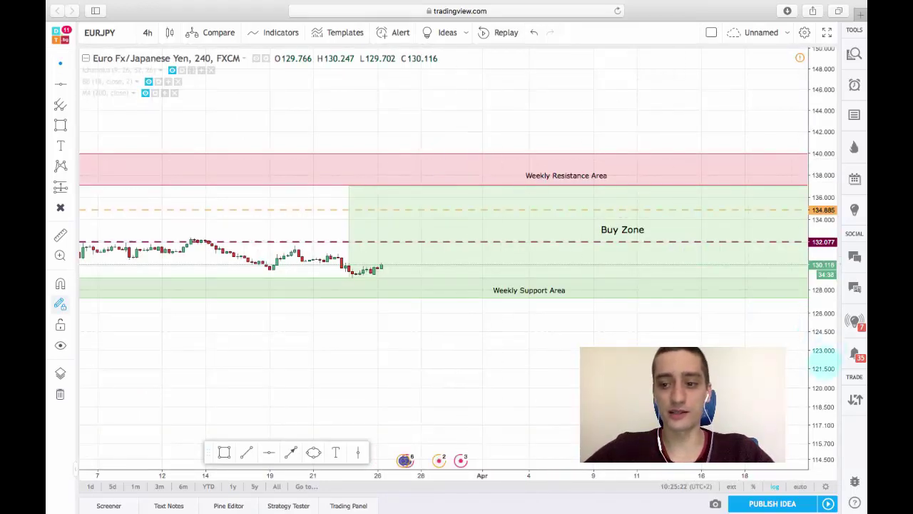
drag(823, 393, 822, 300)
drag(758, 390, 503, 433)
scroll(606, 389, down, 3)
scroll(599, 386, left, 5)
scroll(599, 386, down, 3)
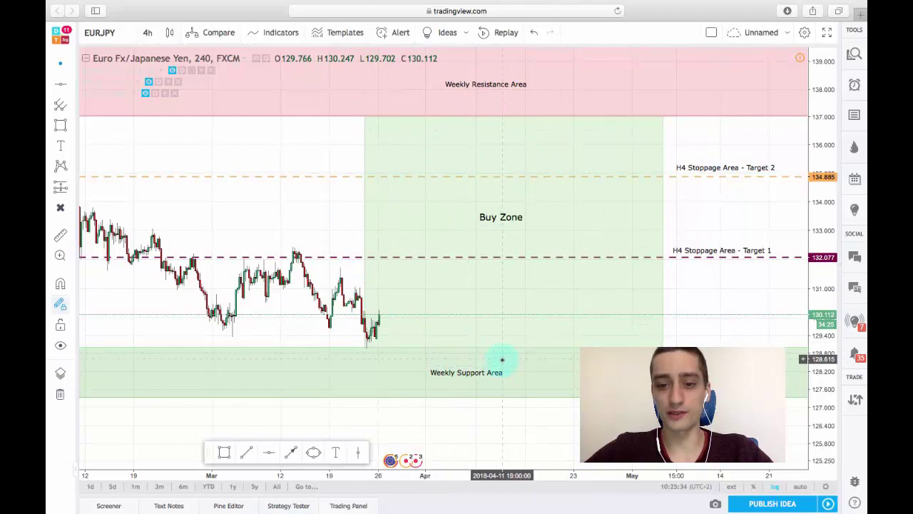
Examine the 4-hour Buy Zone boundaries, the Target 1 and Target 2 stoppage lines, and the recent price action.
click(497, 347)
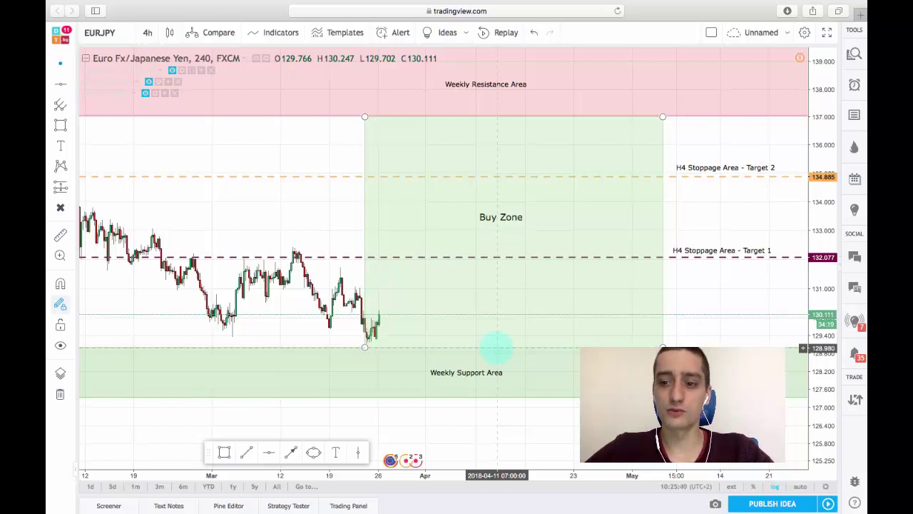
click(491, 176)
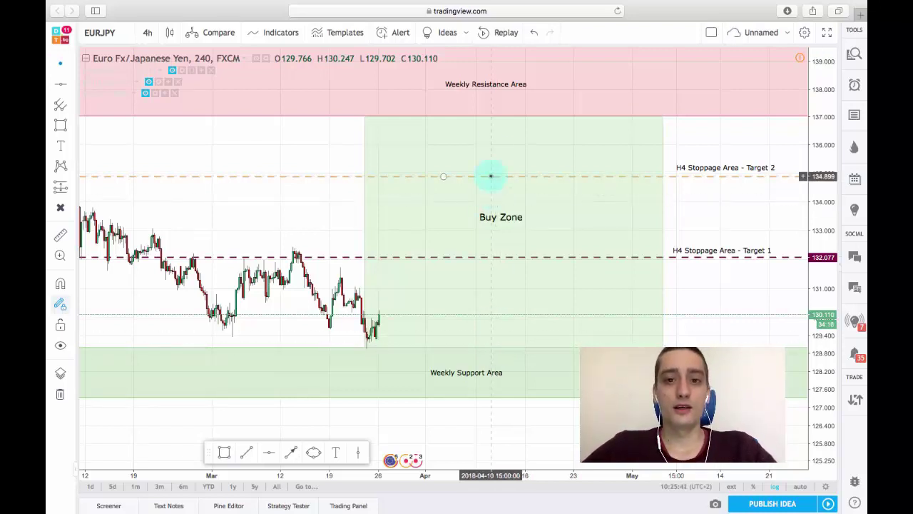
click(496, 116)
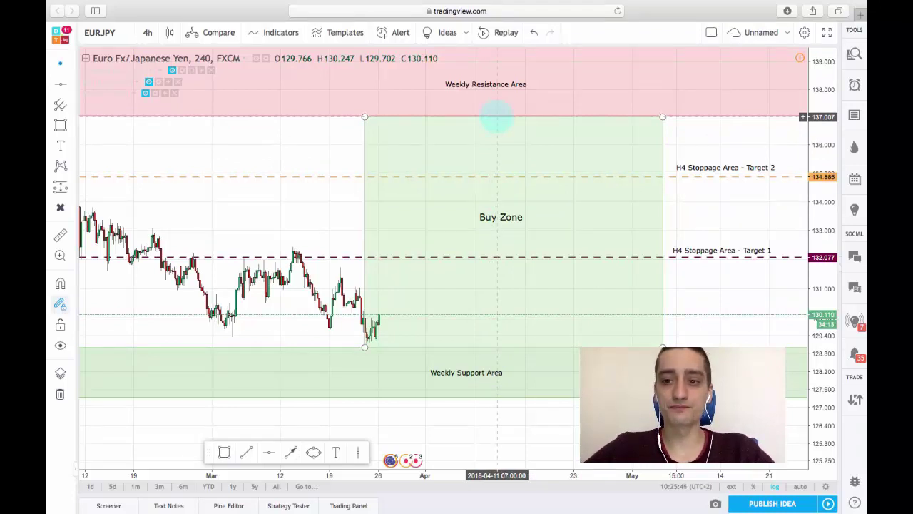
click(699, 171)
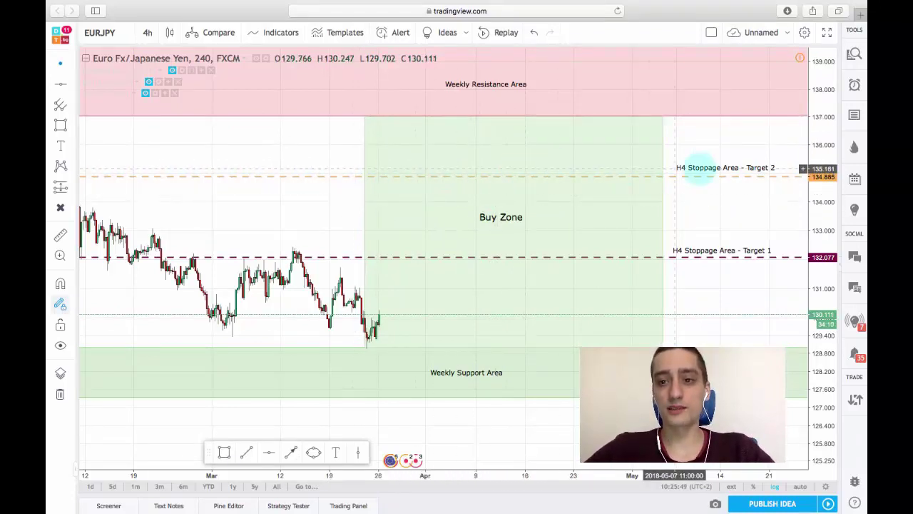
click(694, 177)
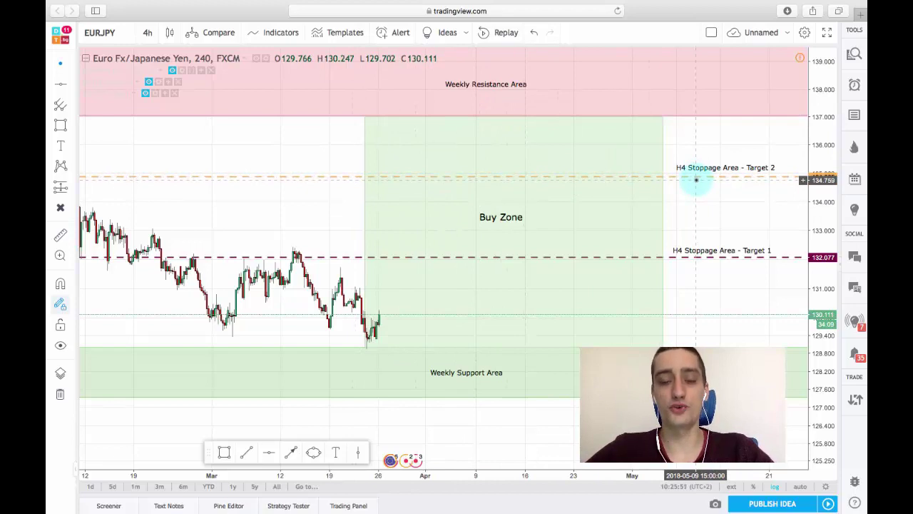
click(699, 201)
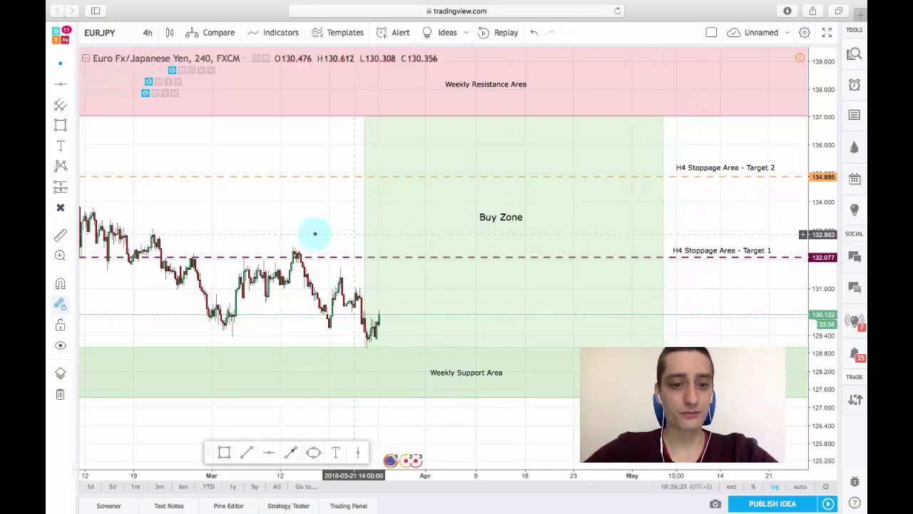
drag(314, 235, 335, 208)
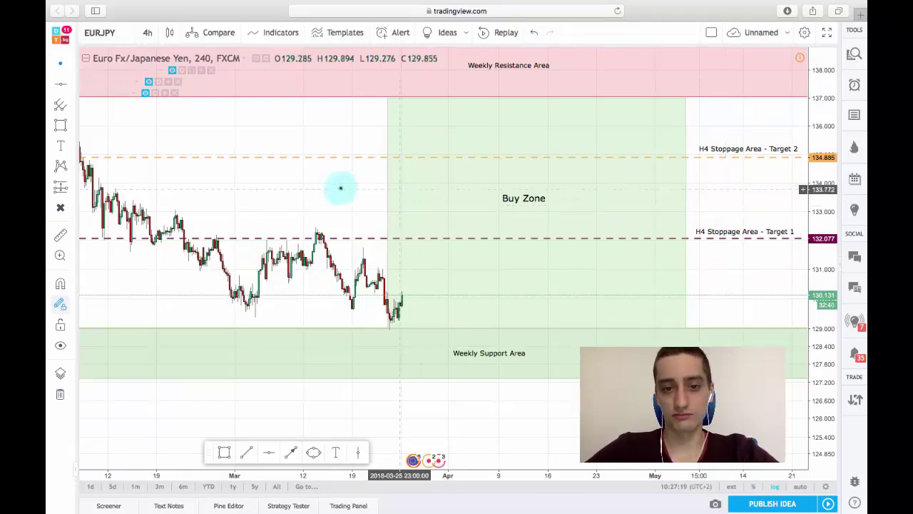
drag(310, 197, 331, 197)
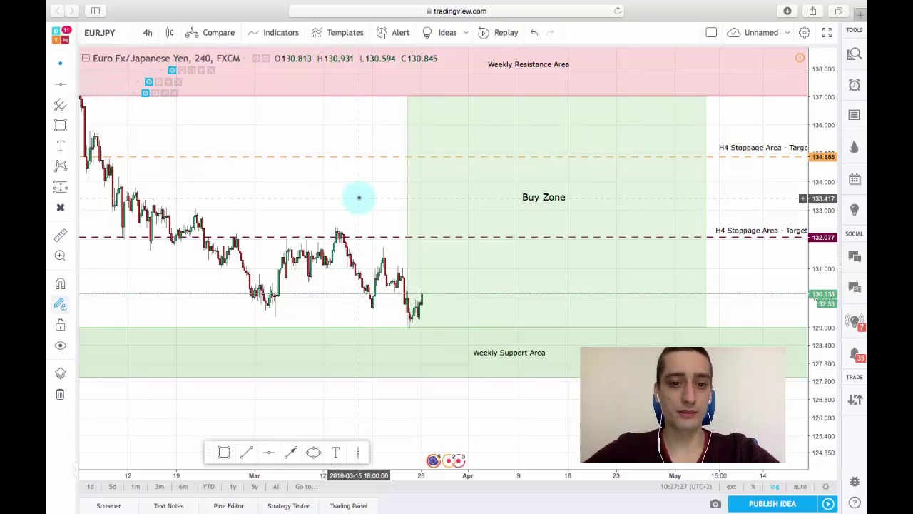
scroll(358, 197, right, 10)
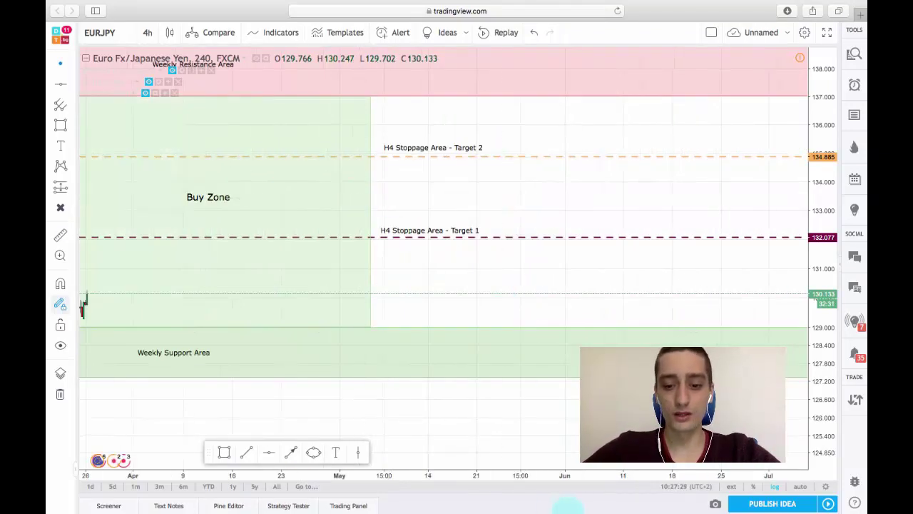
Switch to the EUR/JPY Economic Overview document and read through to the Friday 30.03.2018 section on its second page.
mouse_move(630, 500)
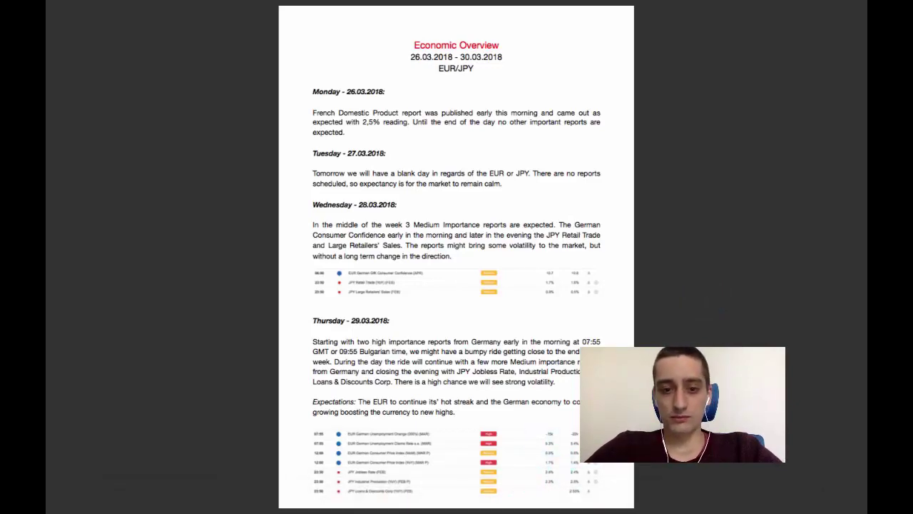
scroll(499, 353, right, 3)
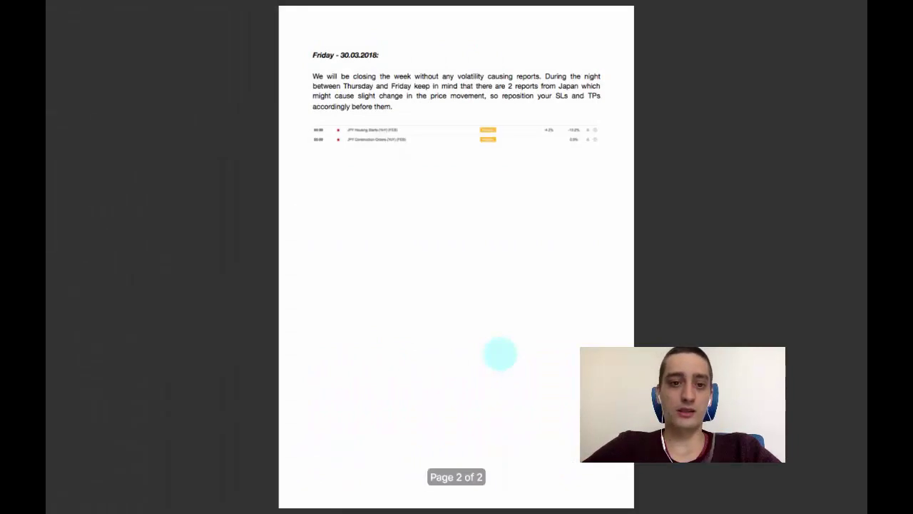